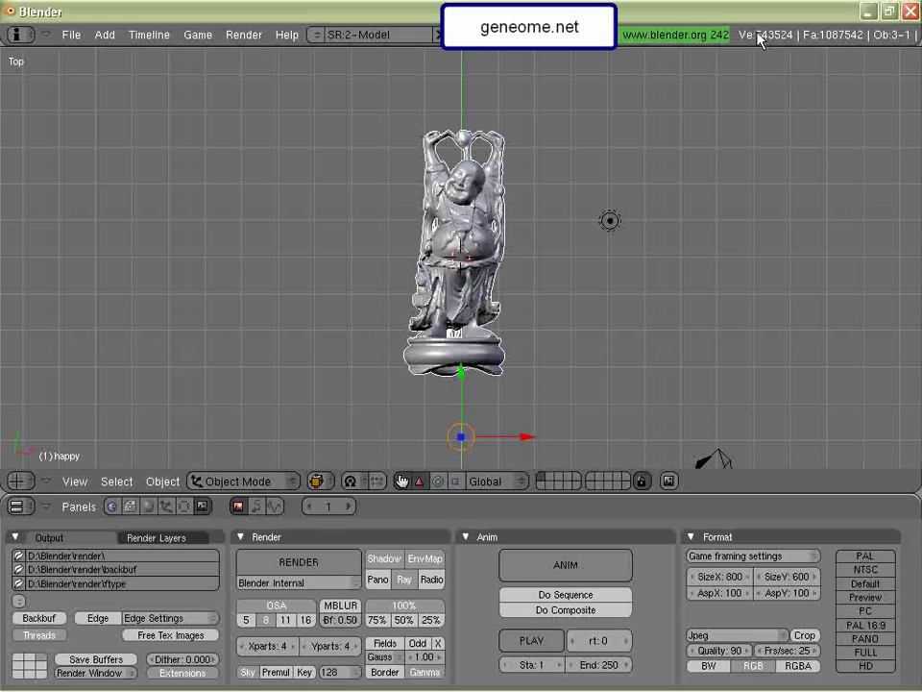
# - Zoom in on the Buddha statue in the viewport
pyautogui.scroll(3, 469, 319)
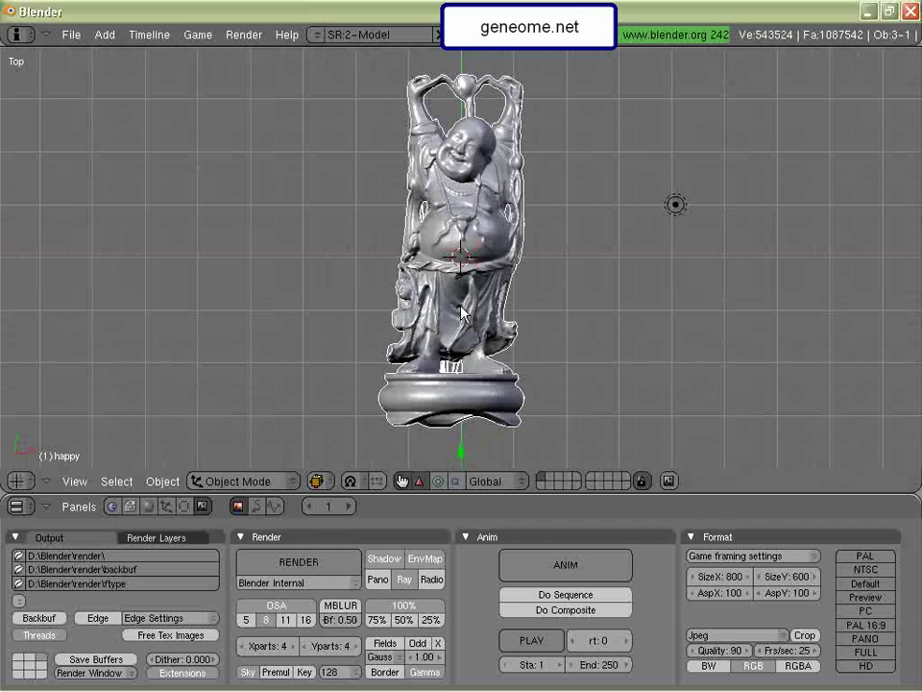
pyautogui.press('KP_0')
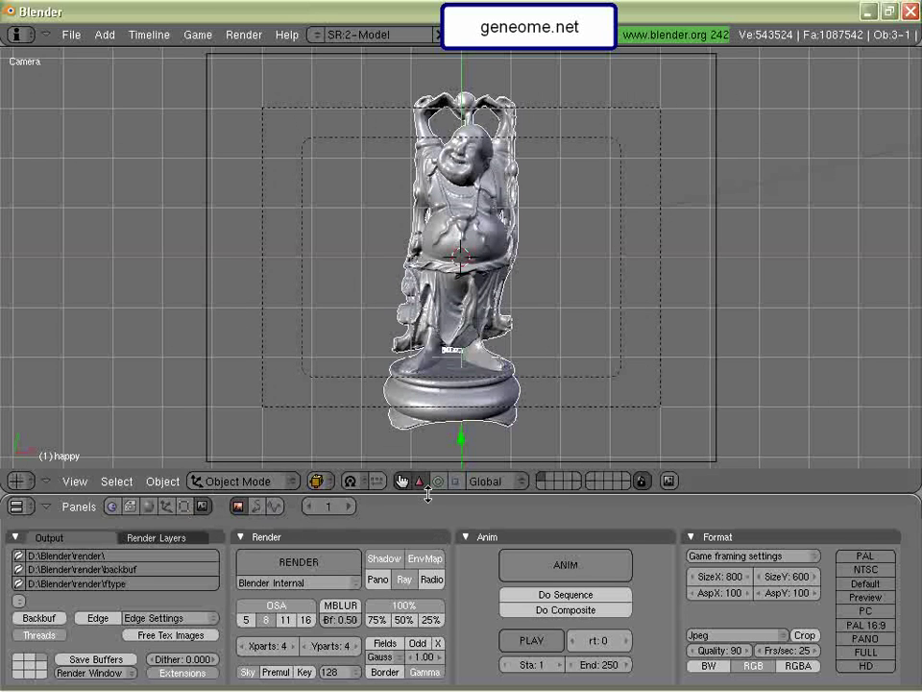
pyautogui.press('F12')
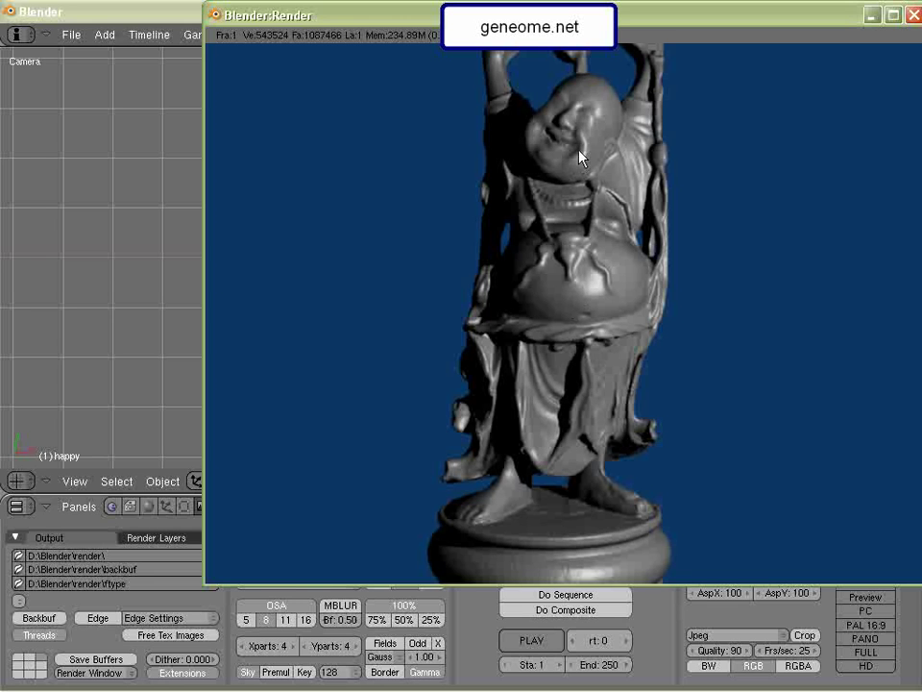
pyautogui.click(914, 16)
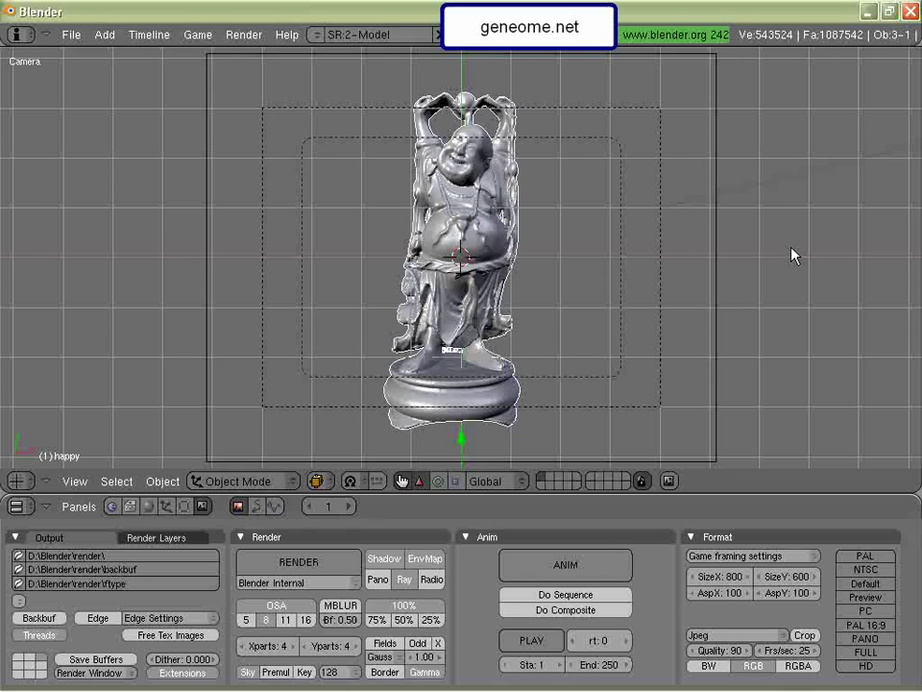
# - Select the lamp, make it a Spot lamp and enable Buf.Shadow in its lamp settings
pyautogui.scroll(-3, 793, 254)
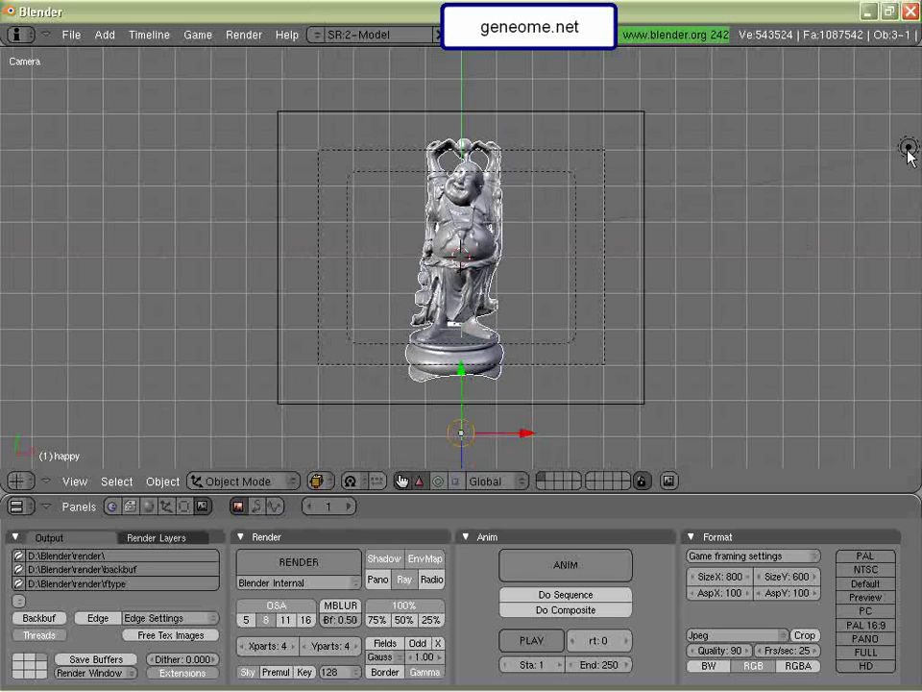
pyautogui.rightClick(909, 149)
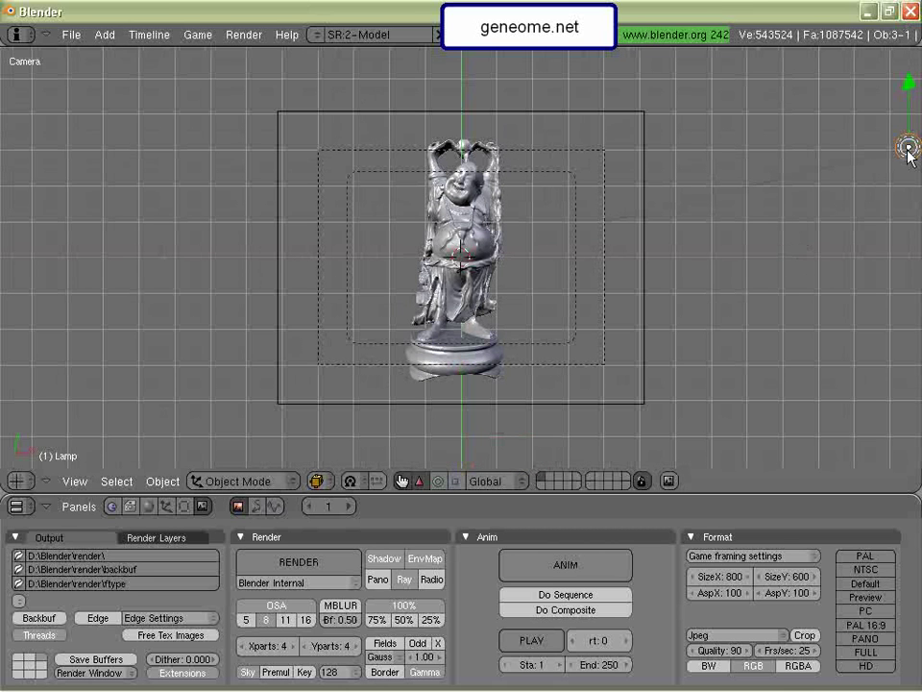
pyautogui.press('KP_0')
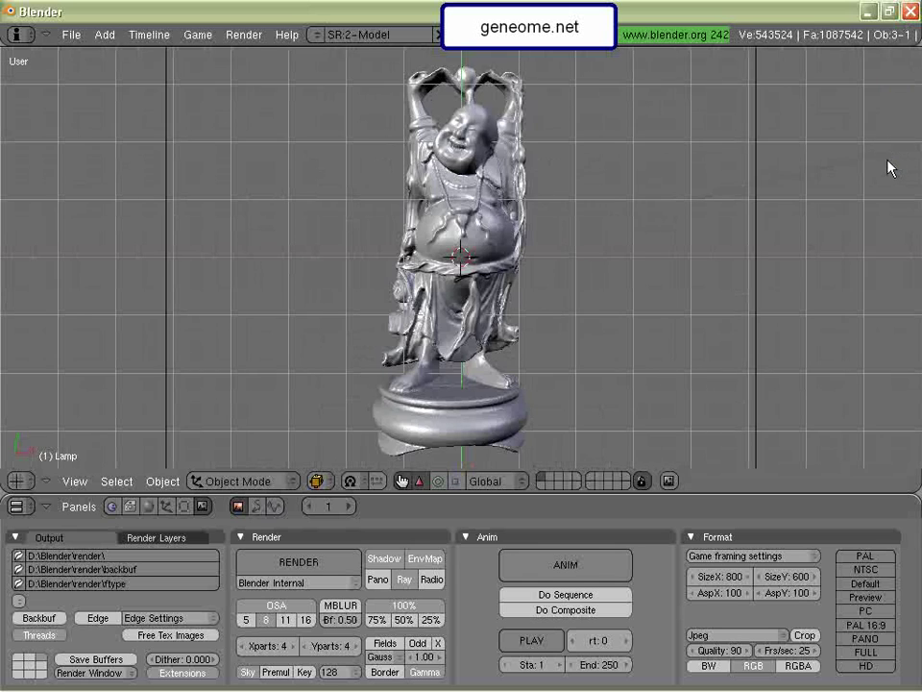
pyautogui.scroll(-4, 769, 192)
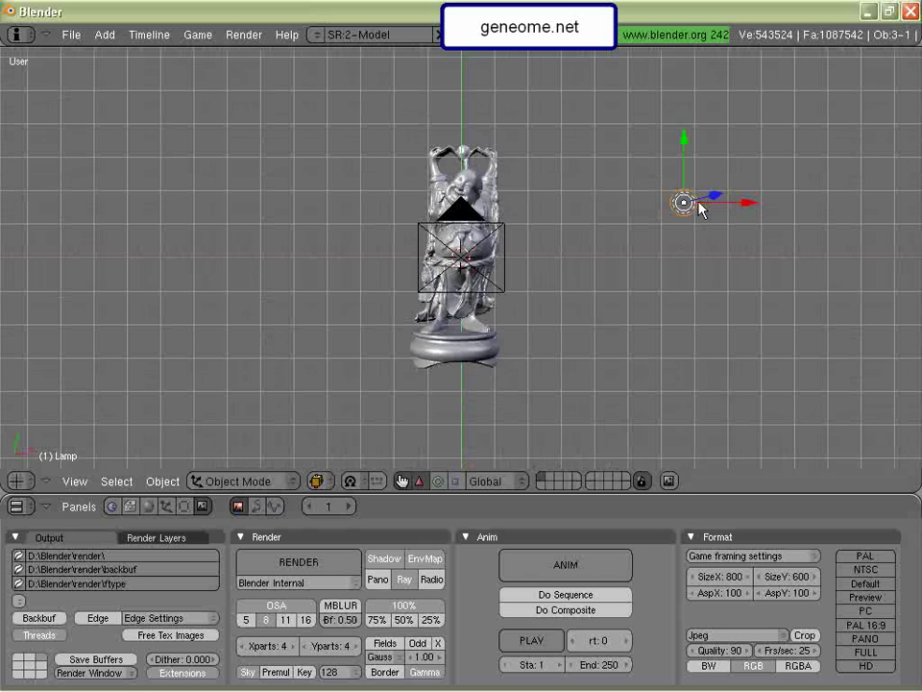
pyautogui.click(147, 506)
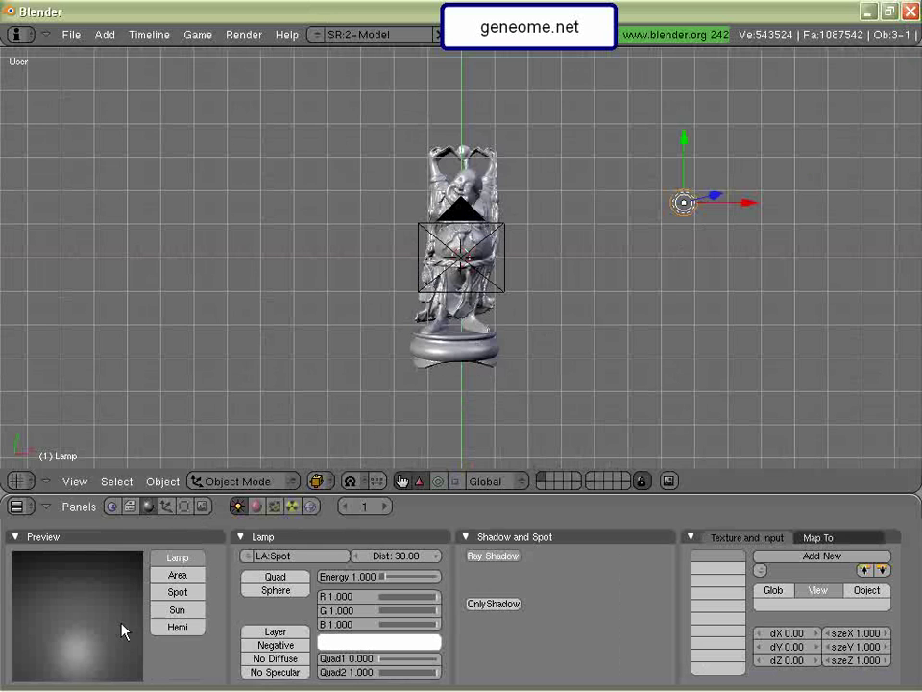
pyautogui.click(177, 592)
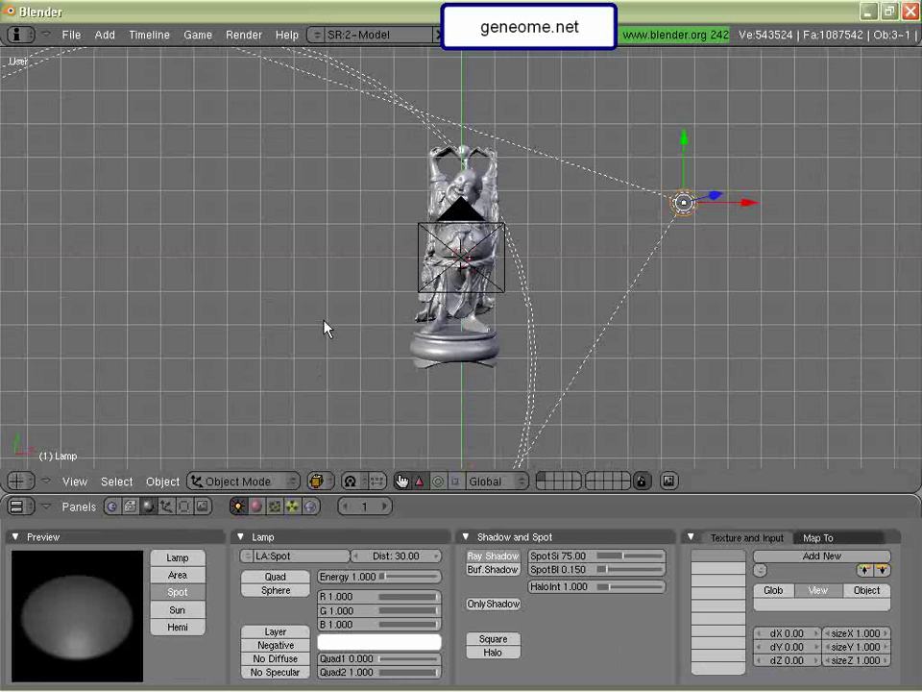
pyautogui.click(480, 570)
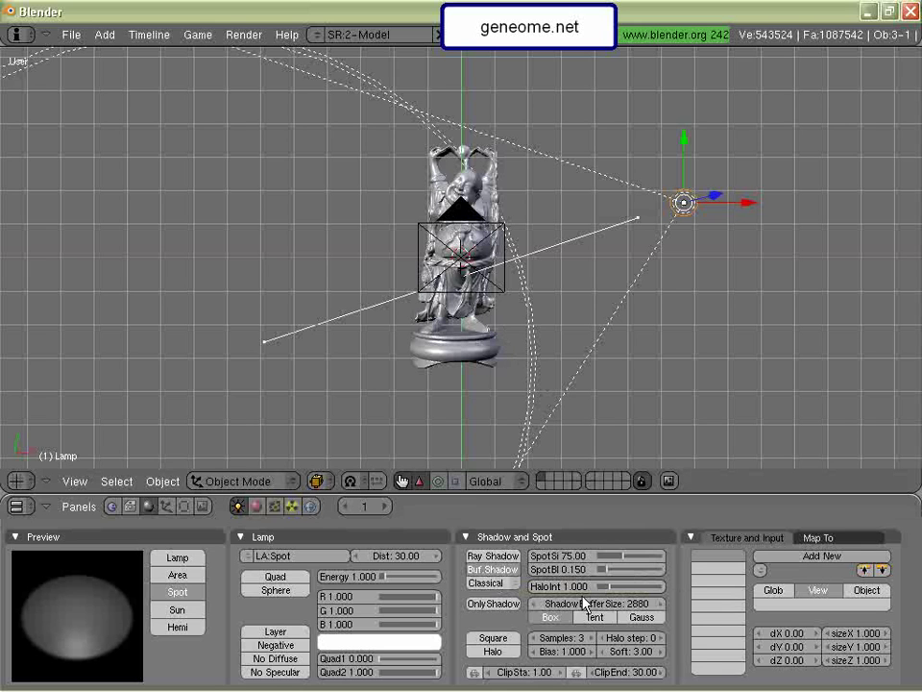
# - Enter 512 as the spot lamp's ShadowBufferSize, then orbit to view the statue and lamp
pyautogui.click(613, 607)
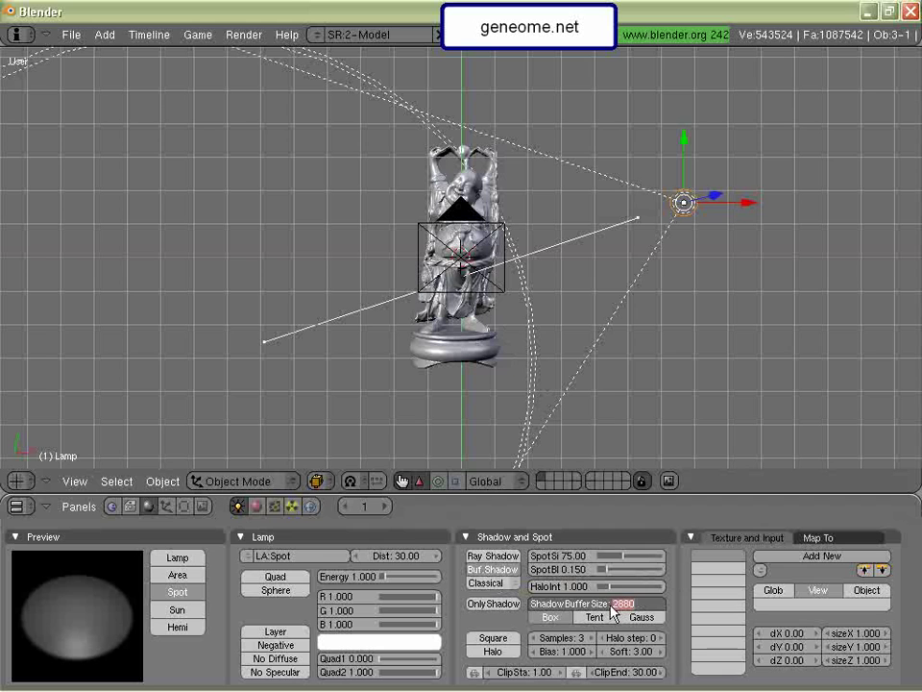
pyautogui.write('512')
pyautogui.press('Return')
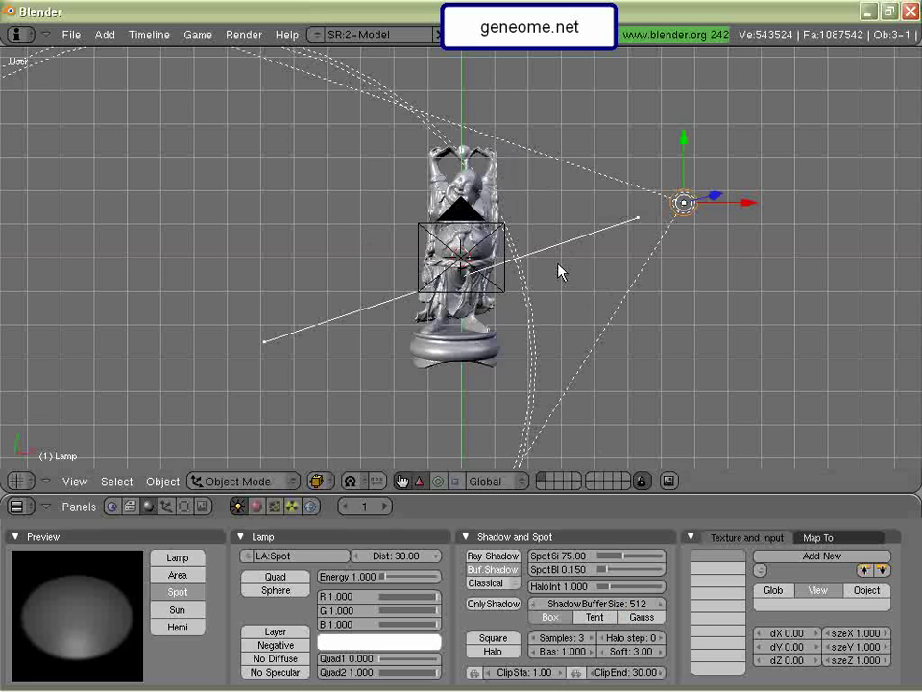
pyautogui.moveTo(580, 285); pyautogui.dragTo(486, 338, button='middle')
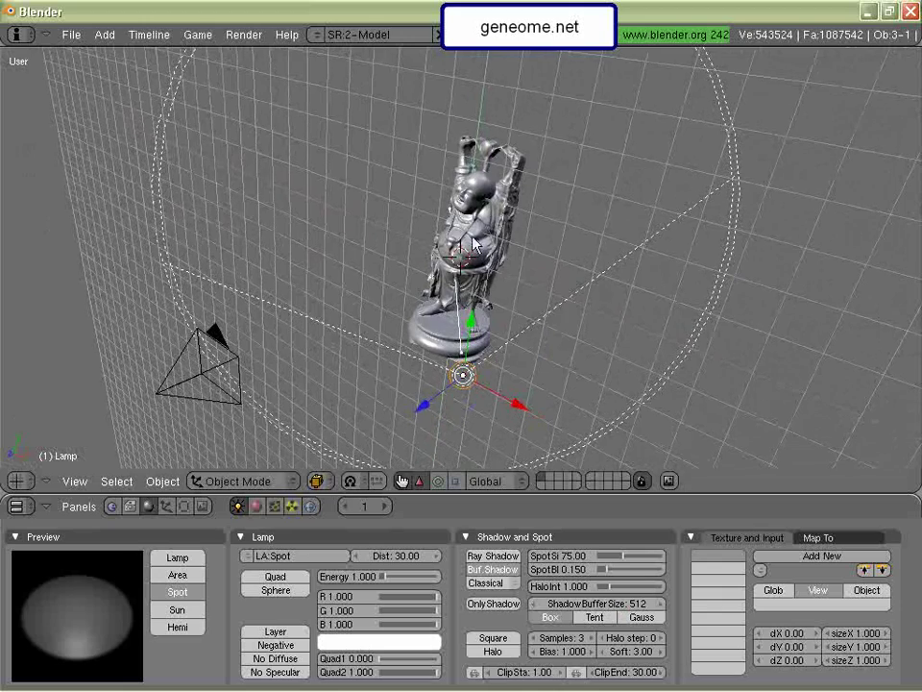
pyautogui.moveTo(473, 237); pyautogui.dragTo(580, 208, button='middle')
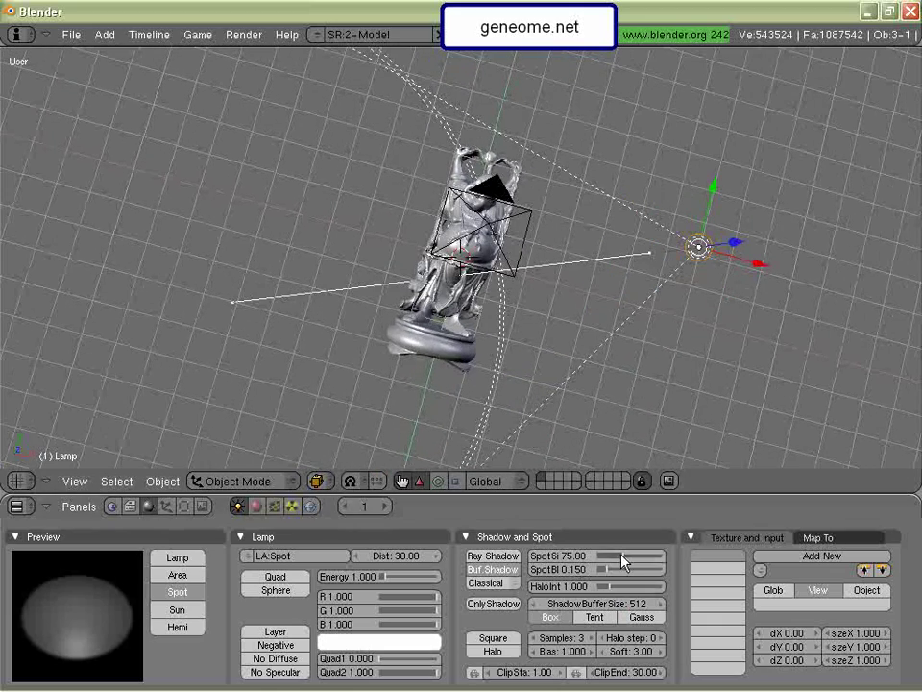
# - Set SpotSi to 65.43, ClipEnd to 15.28 and ClipSta to 3.78
pyautogui.moveTo(623, 561); pyautogui.dragTo(620, 563)
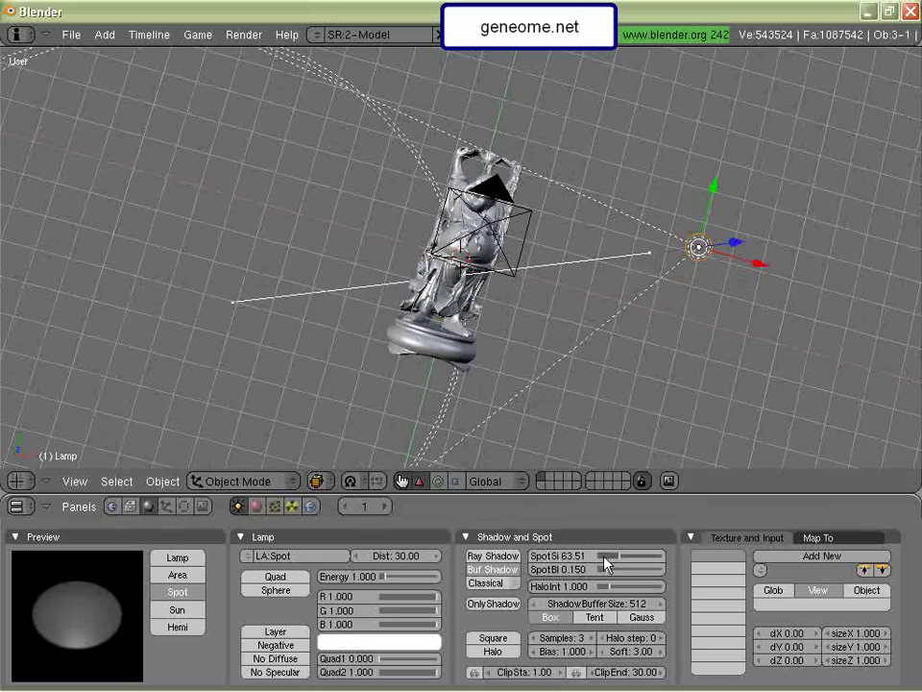
pyautogui.click(645, 557)
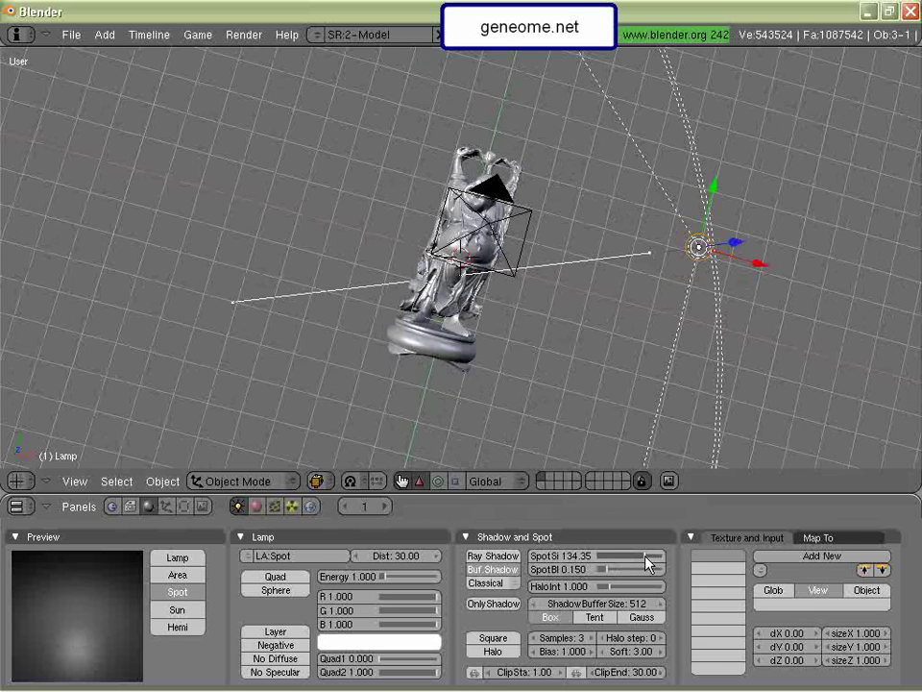
pyautogui.moveTo(650, 563); pyautogui.dragTo(620, 564)
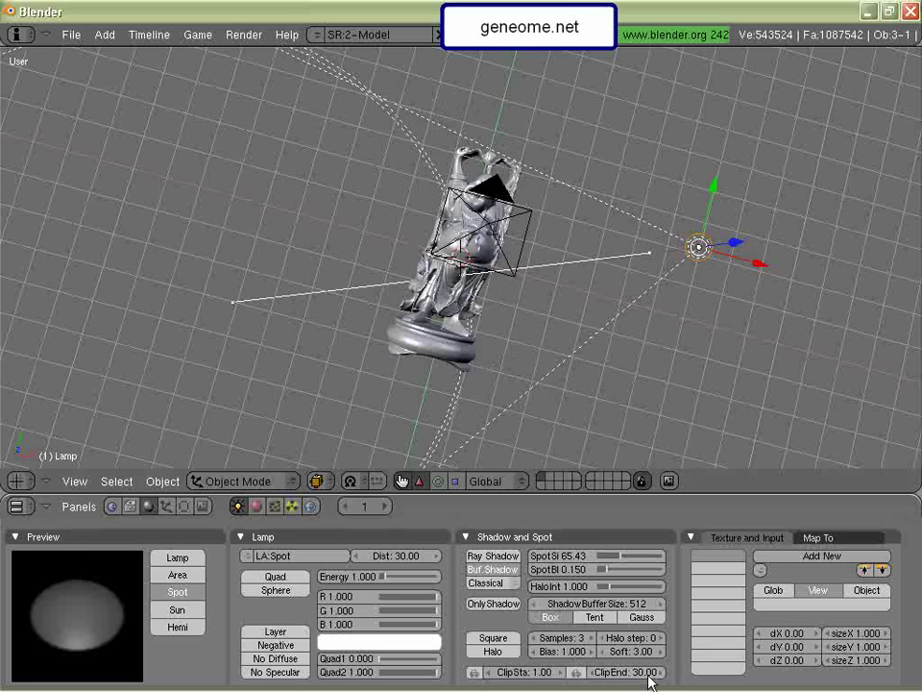
pyautogui.moveTo(651, 680)
pyautogui.mouseDown()
pyautogui.moveTo(629, 679)
pyautogui.moveTo(640, 679)
pyautogui.mouseUp()
pyautogui.moveTo(526, 678); pyautogui.dragTo(539, 673)
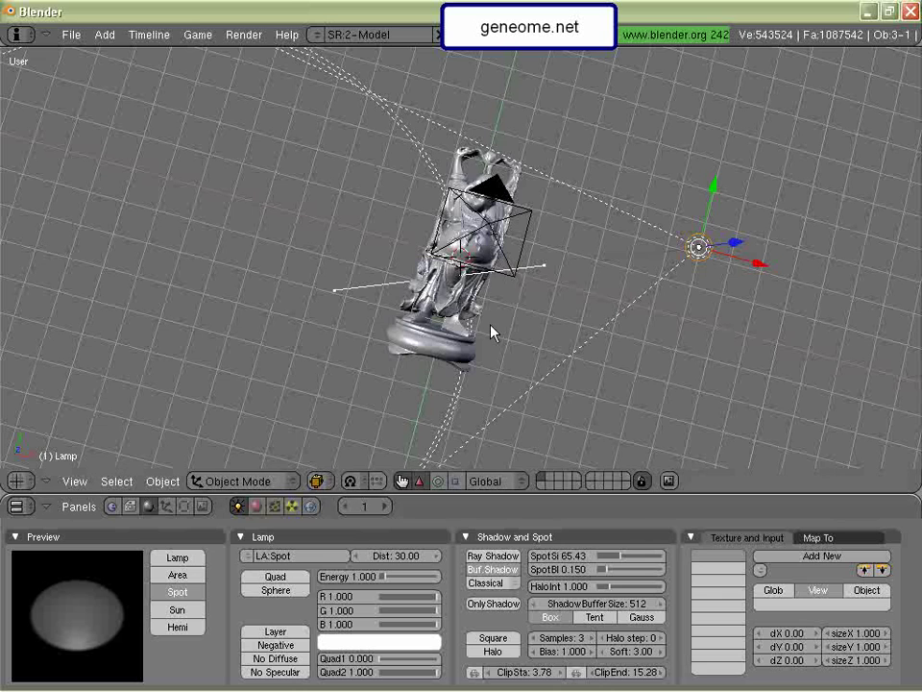
# - Render the statue lit by the spot lamp with F12, then close the render window
pyautogui.press('F12')
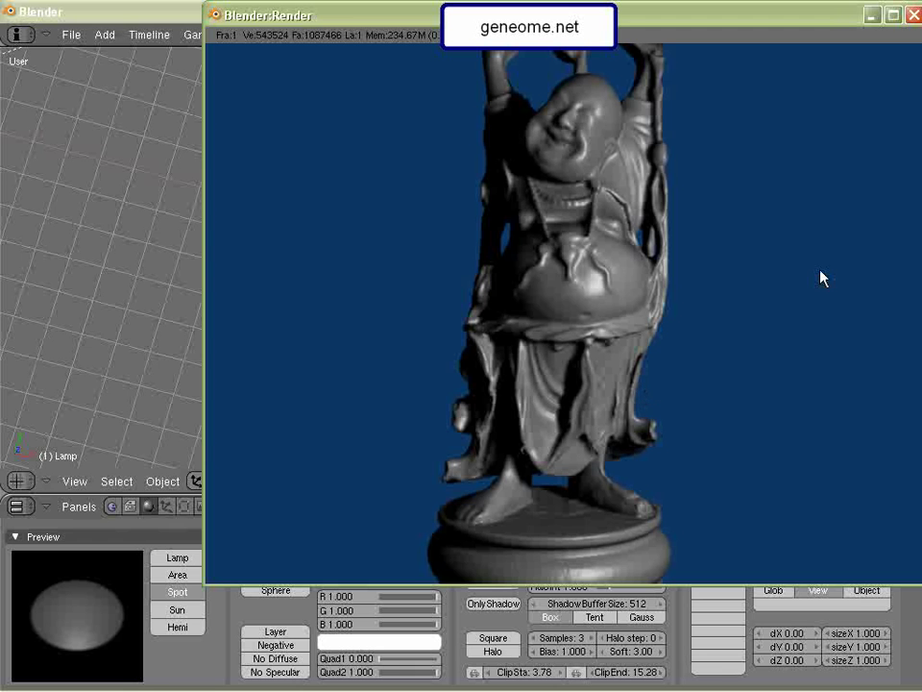
pyautogui.click(913, 15)
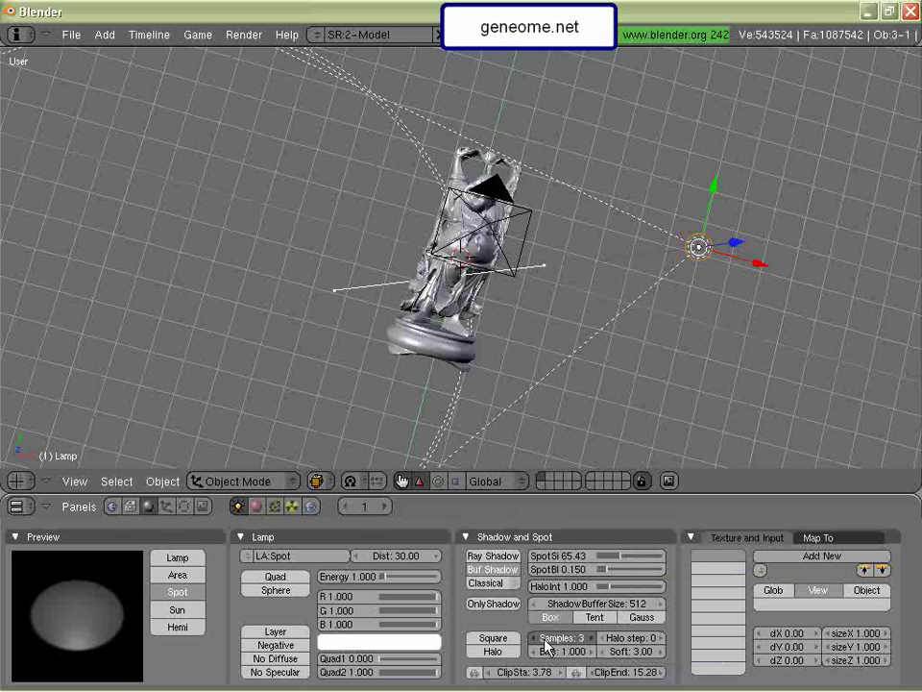
# - Drag the shadow Samples up to 16 and Soft up to 52.52
pyautogui.moveTo(545, 646); pyautogui.dragTo(575, 642)
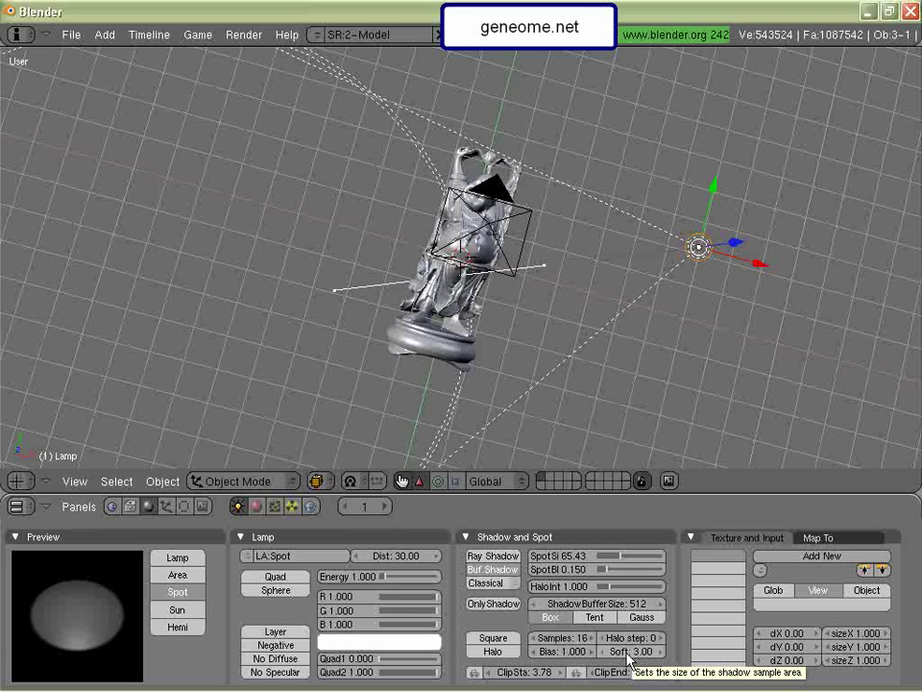
pyautogui.moveTo(636, 659); pyautogui.dragTo(725, 654)
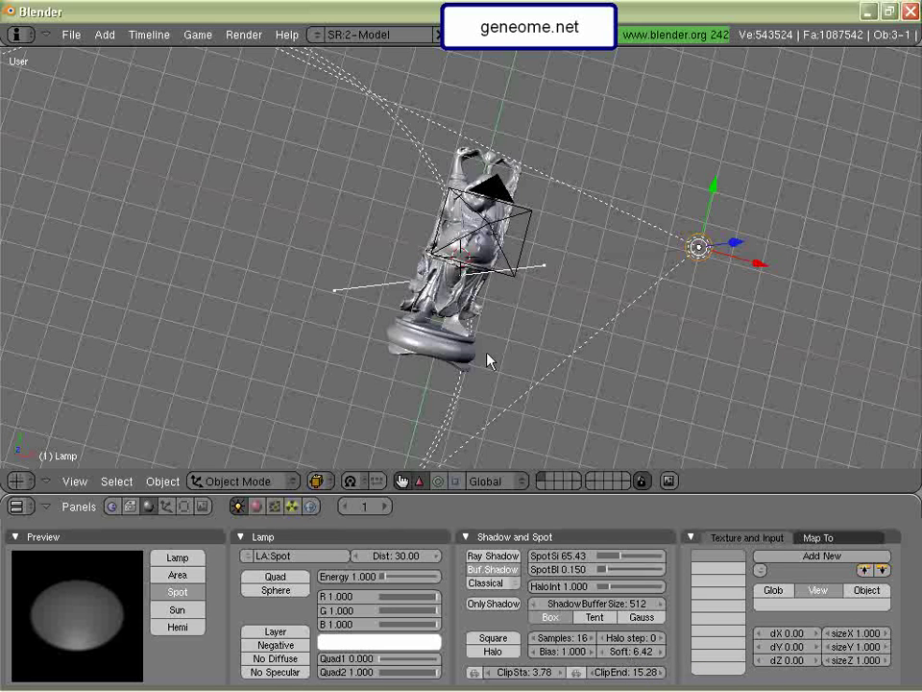
pyautogui.moveTo(627, 657); pyautogui.dragTo(782, 648)
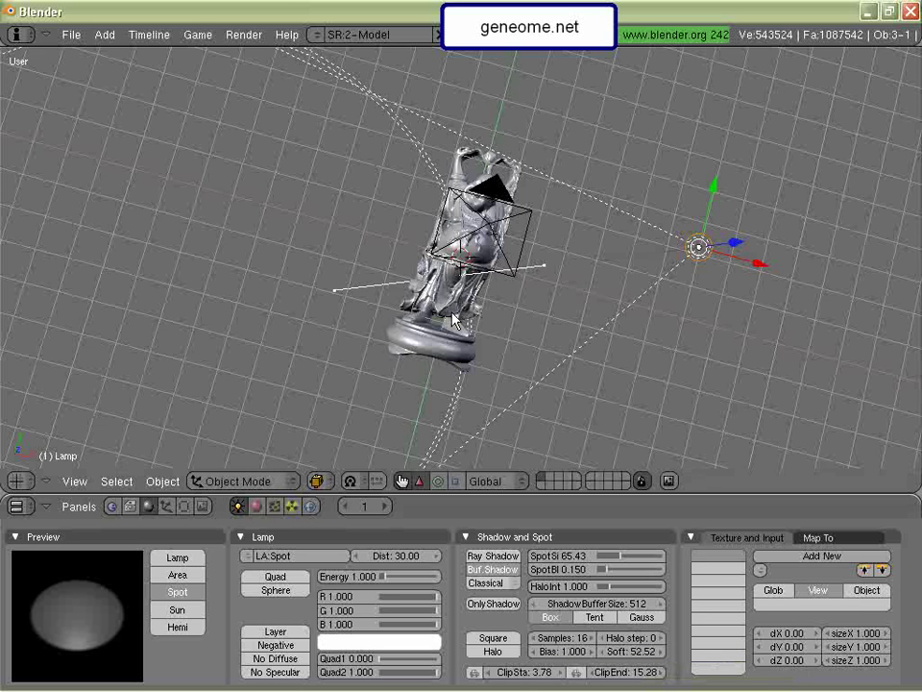
pyautogui.press('F12')
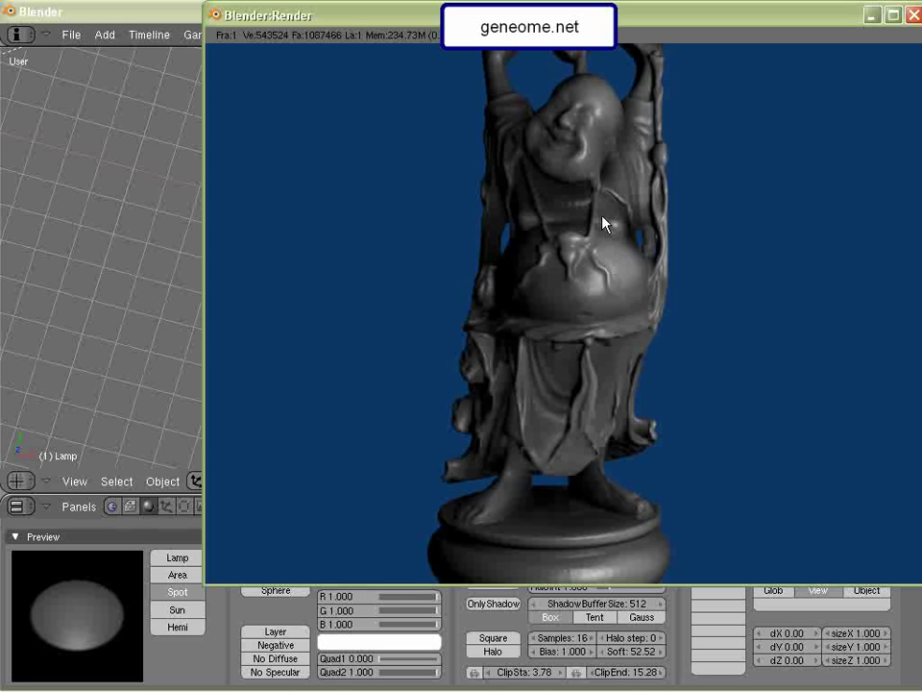
pyautogui.click(913, 16)
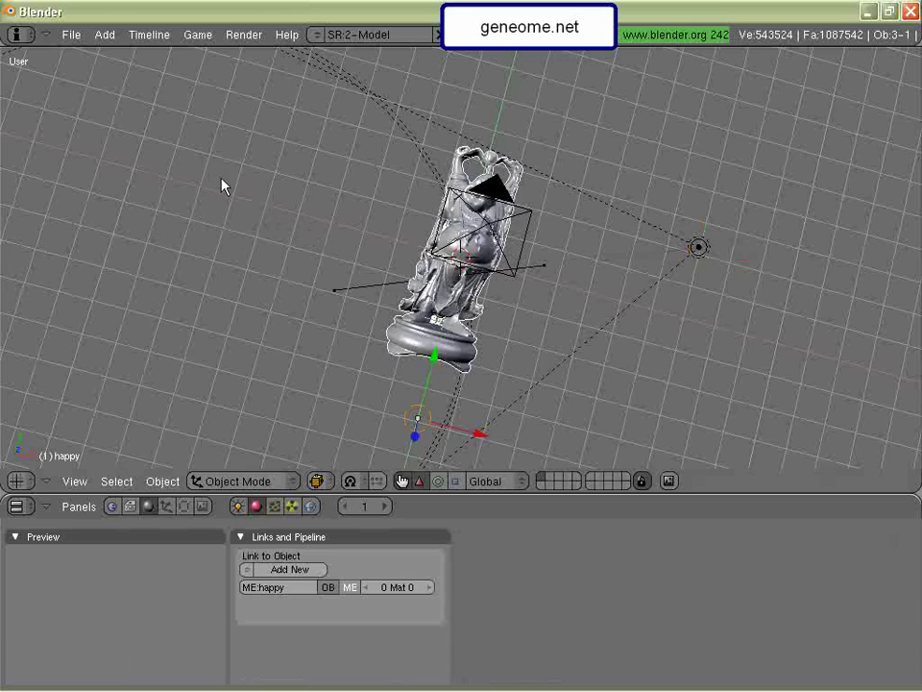
# - Select the 'happy' statue, add a new material via Add New, and show the Shaders panel
pyautogui.moveTo(222, 185); pyautogui.dragTo(501, 240, button='middle')
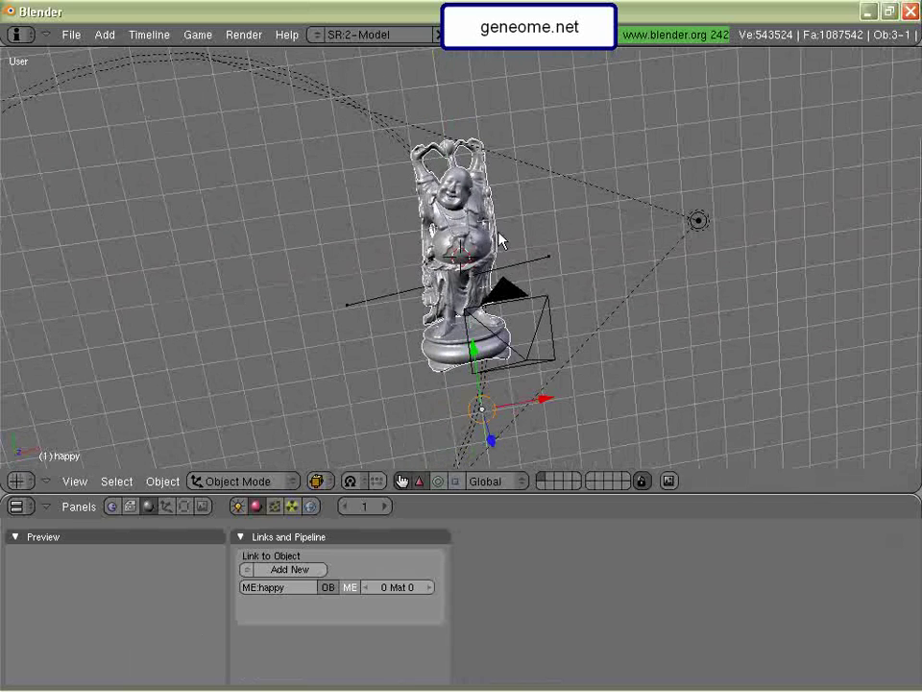
pyautogui.click(303, 569)
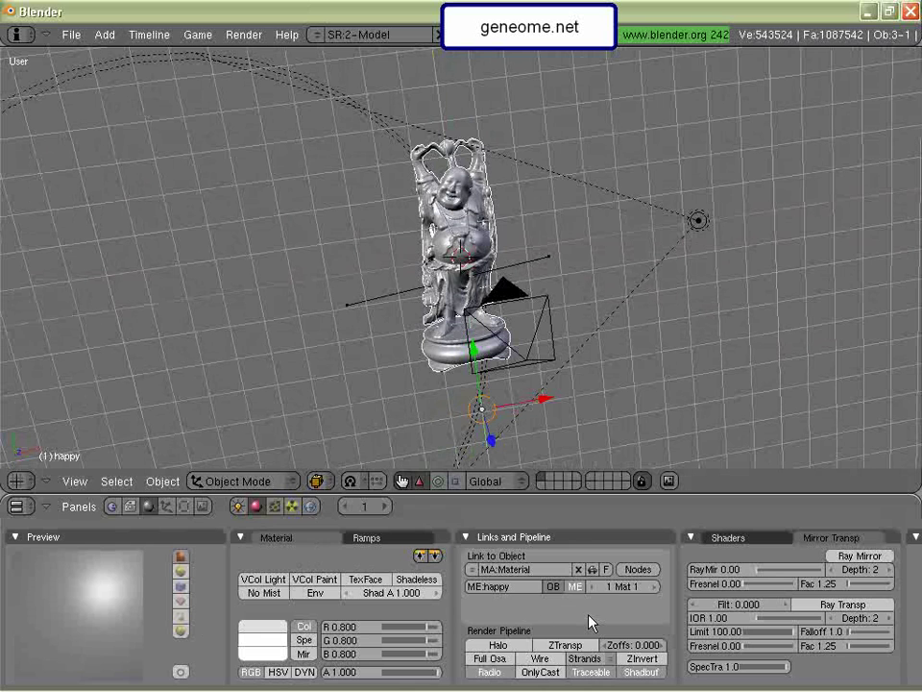
pyautogui.moveTo(591, 622); pyautogui.dragTo(435, 613, button='middle')
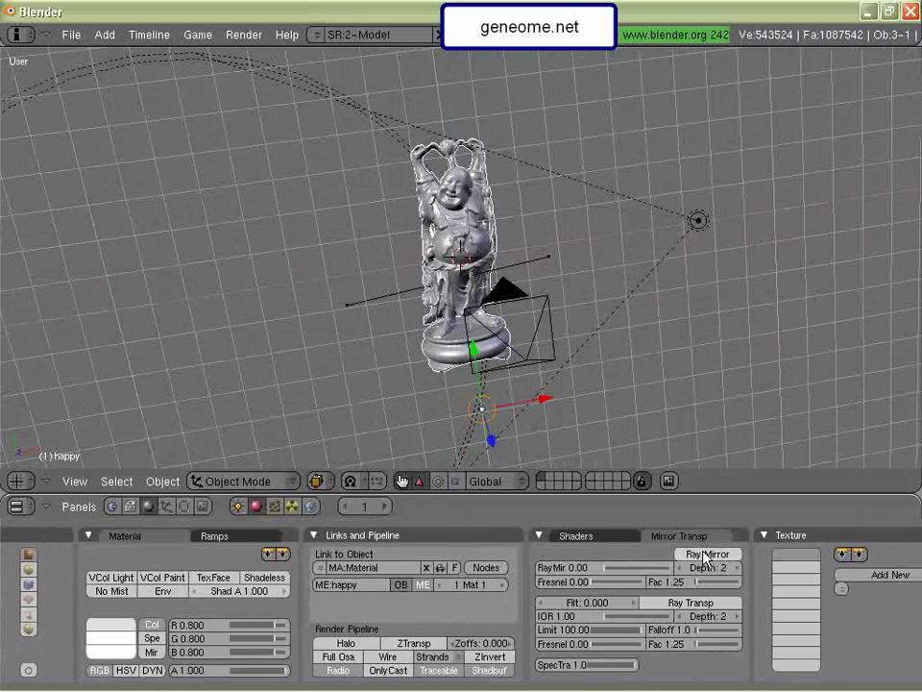
pyautogui.click(597, 539)
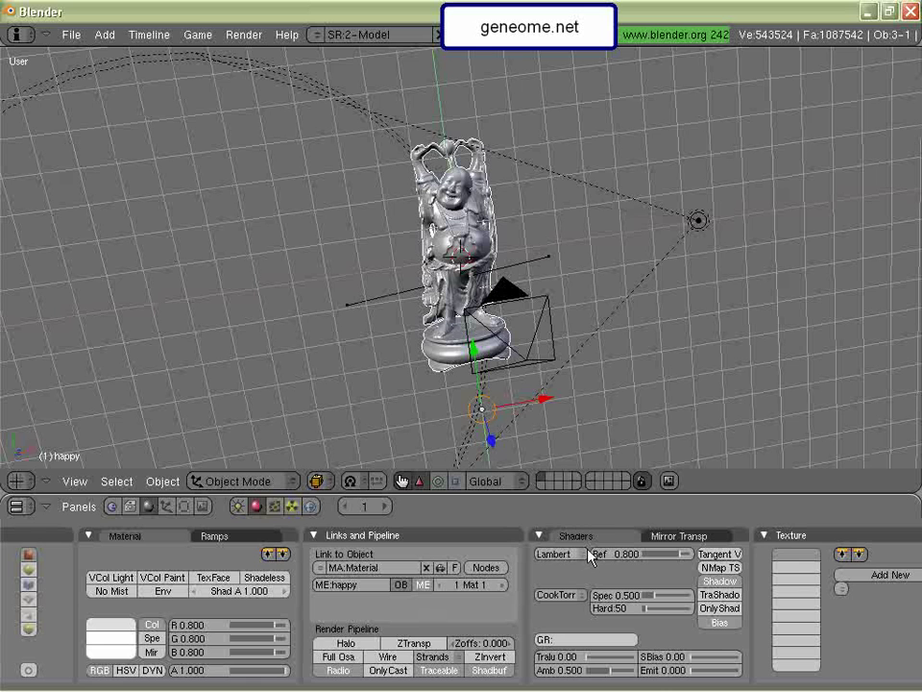
# - Choose the Toon diffuse shader with Ref 1.000, Size 3.140, Smooth 1.0 and Amb 0.000
pyautogui.click(582, 556)
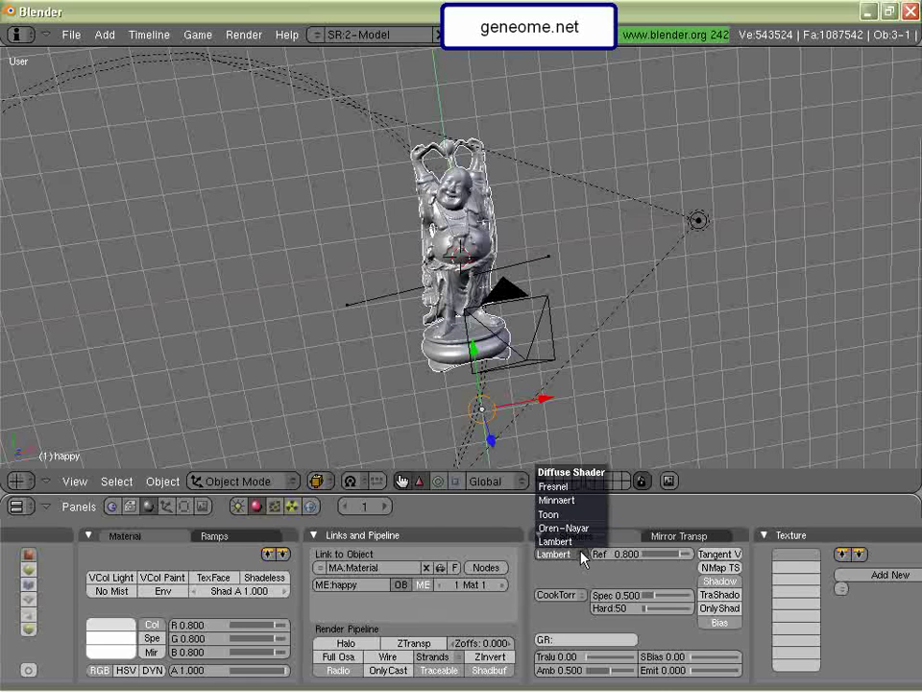
pyautogui.click(576, 515)
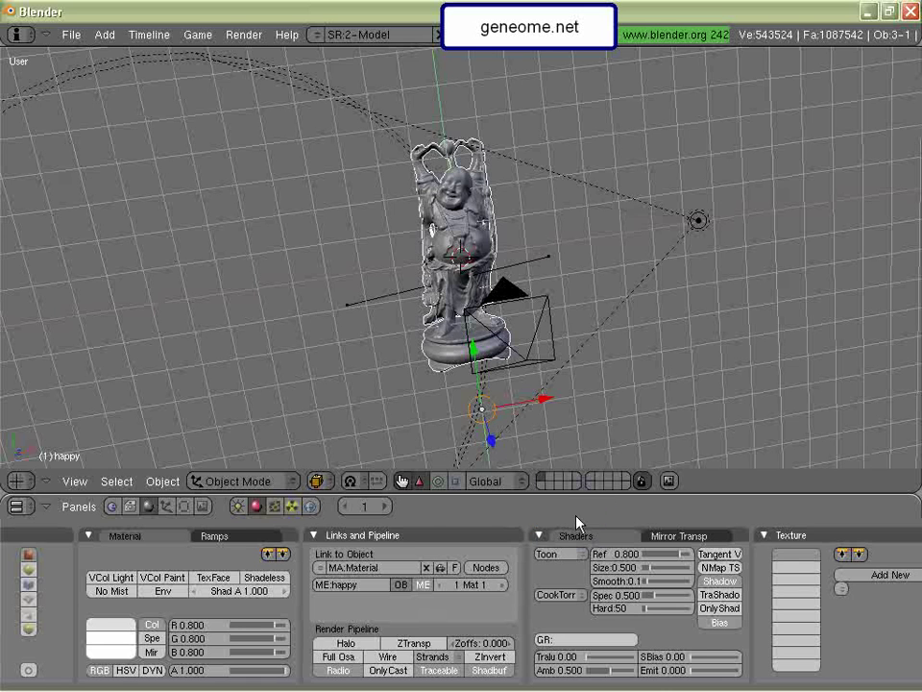
pyautogui.click(688, 555)
pyautogui.moveTo(679, 569); pyautogui.dragTo(706, 576)
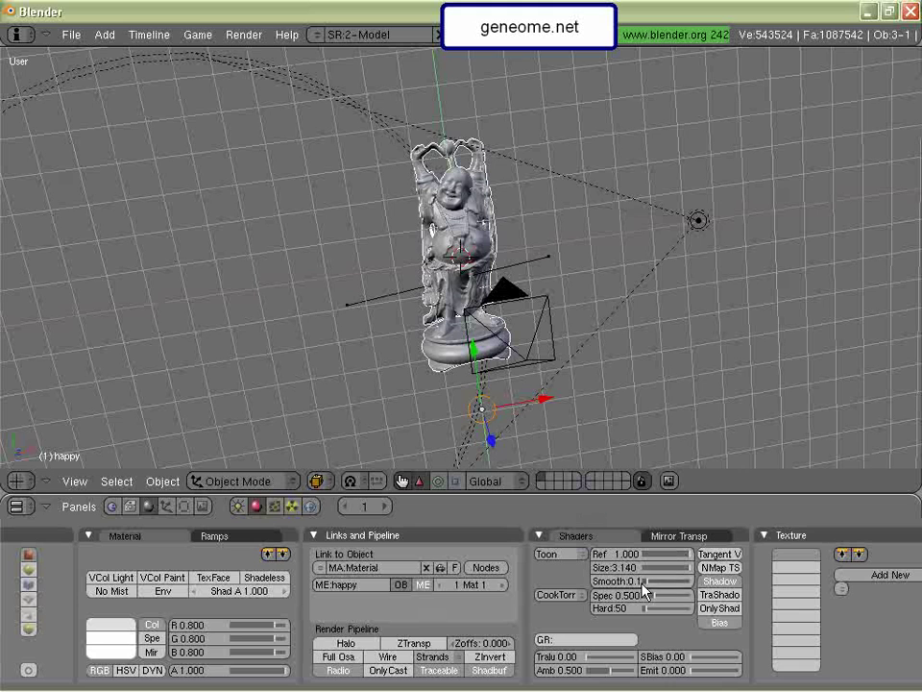
pyautogui.moveTo(615, 581)
pyautogui.mouseDown()
pyautogui.moveTo(645, 588)
pyautogui.moveTo(634, 554)
pyautogui.moveTo(679, 559)
pyautogui.mouseUp()
pyautogui.press('Escape')
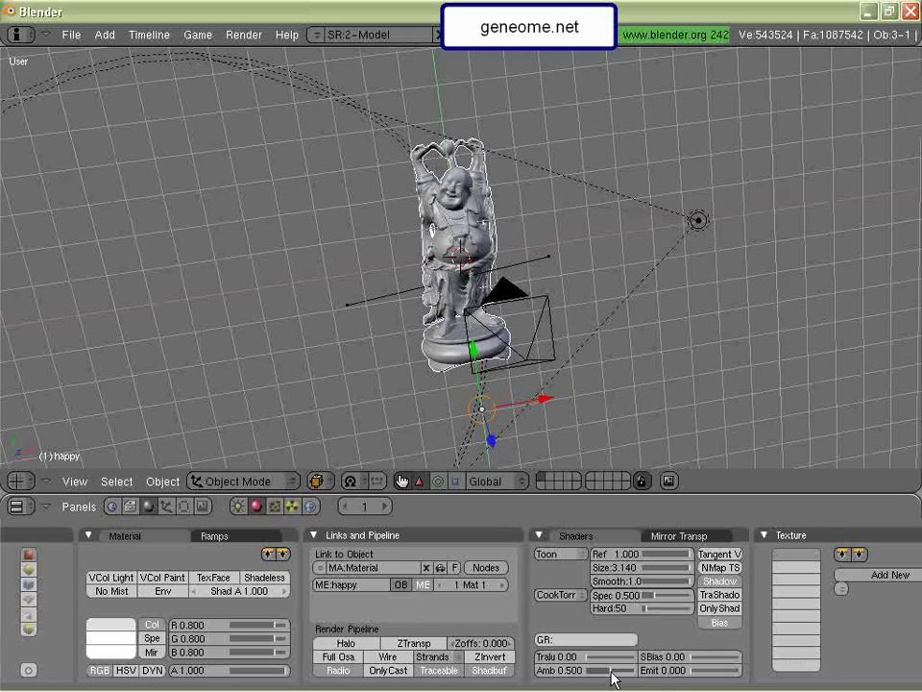
pyautogui.moveTo(613, 678); pyautogui.dragTo(642, 661)
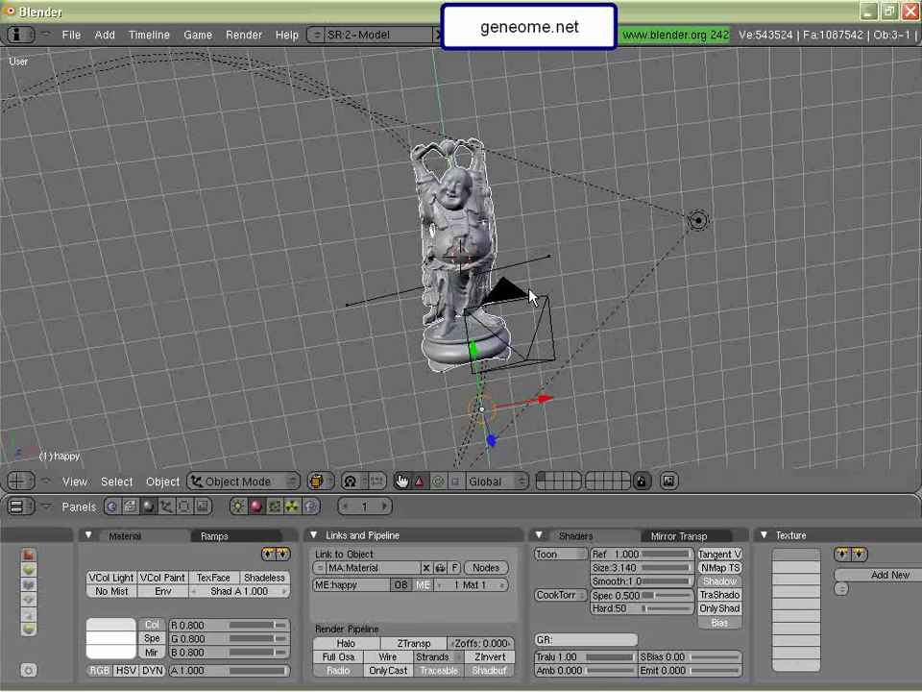
pyautogui.press('F12')
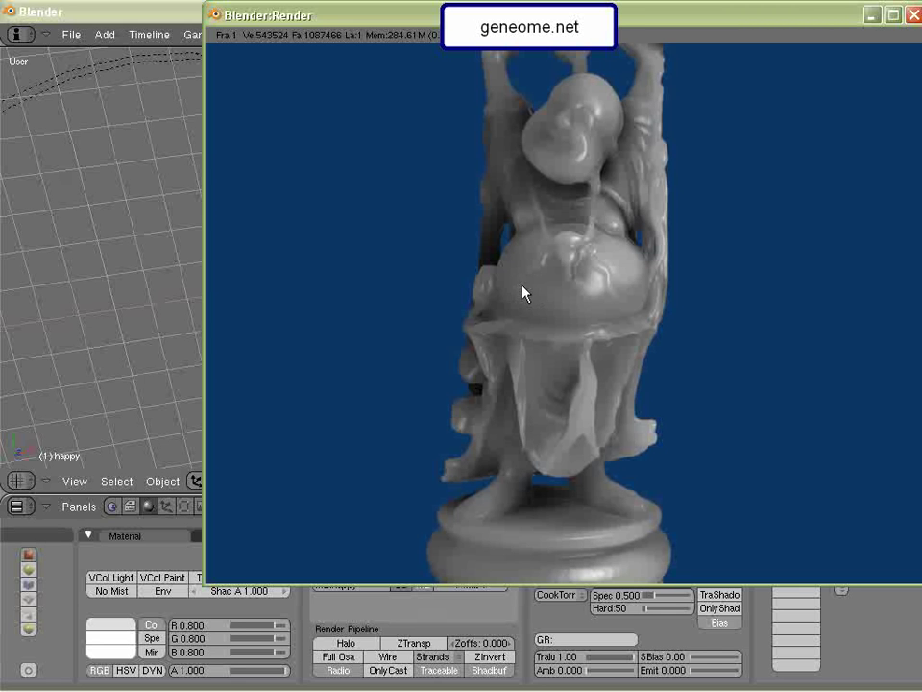
# - Set the material colour to bright green (R 0.068, G 1.000, B 0.000) and Spec to 2.000
pyautogui.press('Escape')
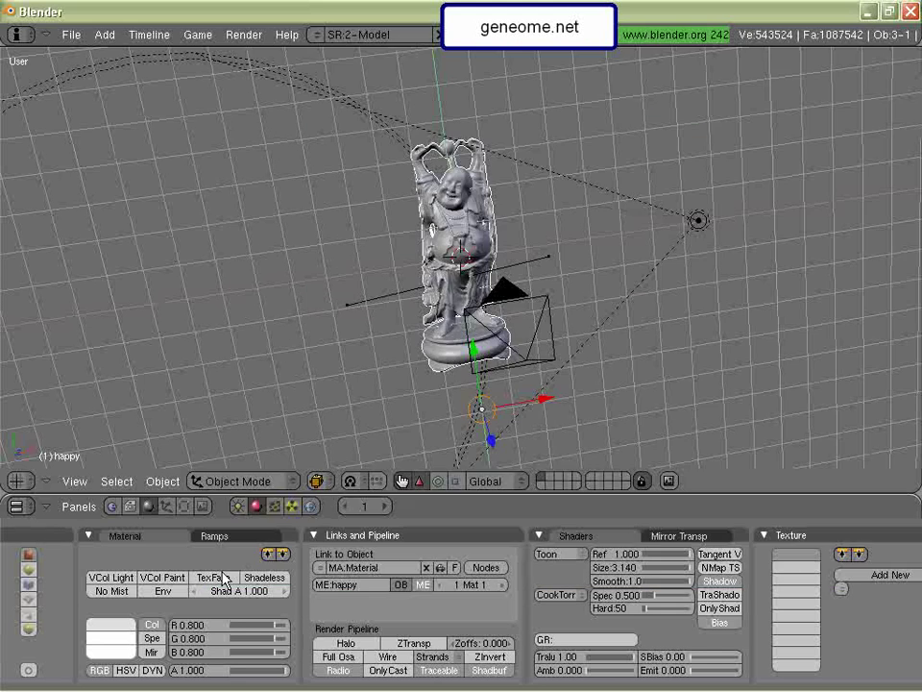
pyautogui.click(113, 634)
pyautogui.click(128, 609)
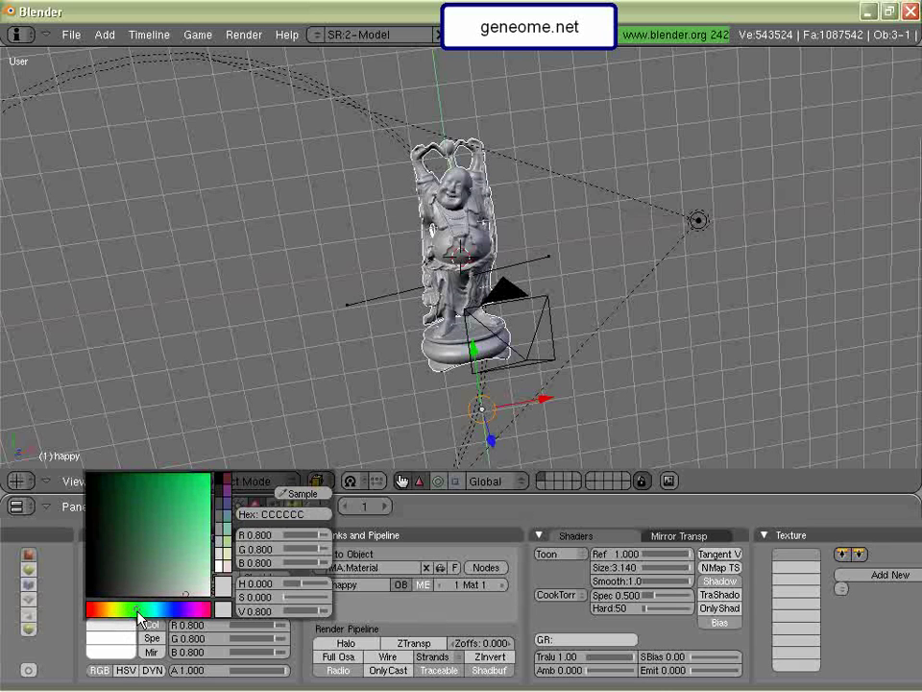
pyautogui.click(206, 478)
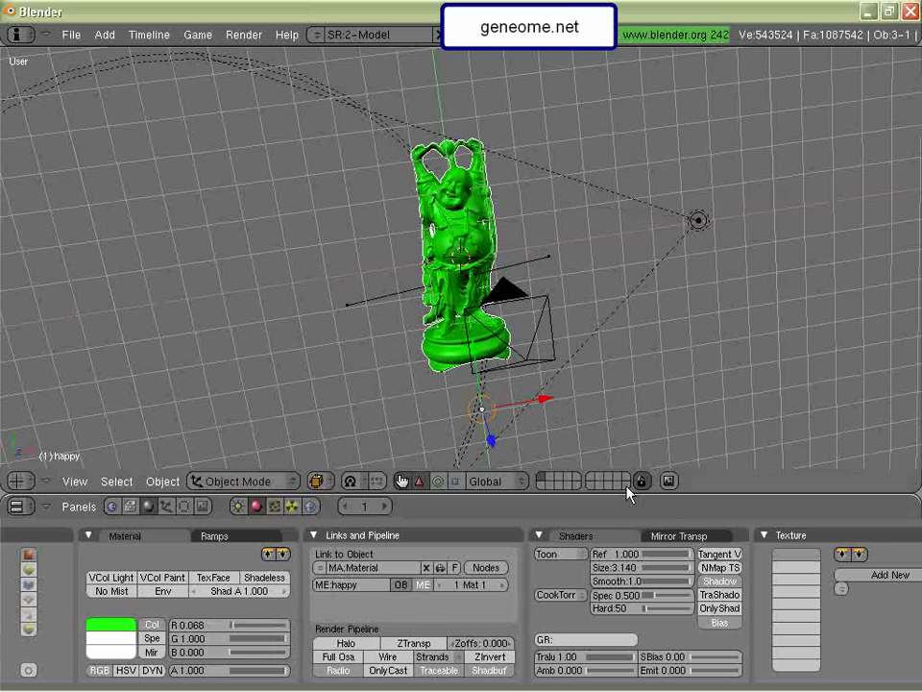
pyautogui.moveTo(658, 595); pyautogui.dragTo(679, 619)
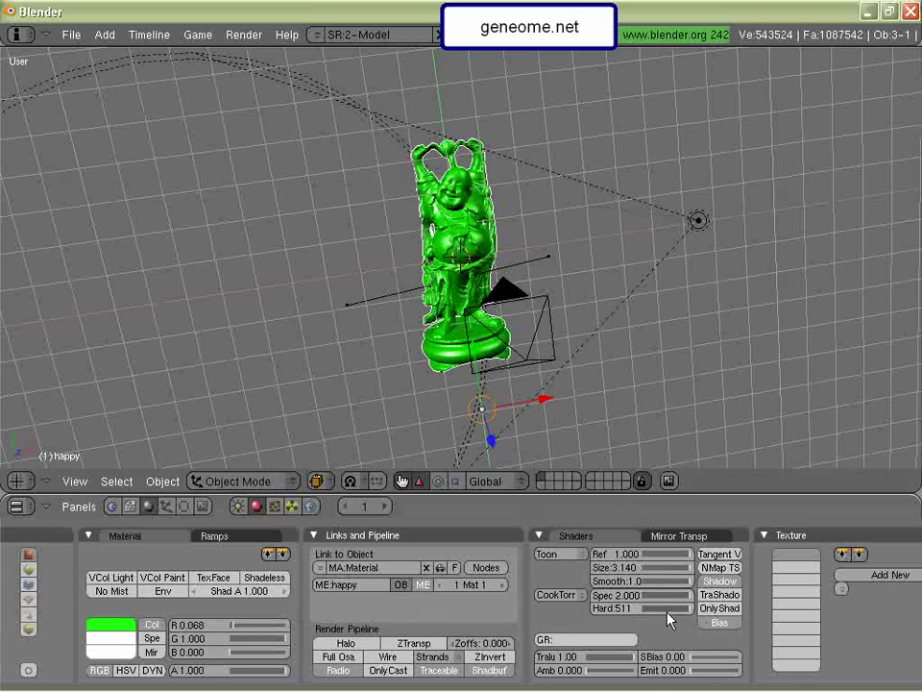